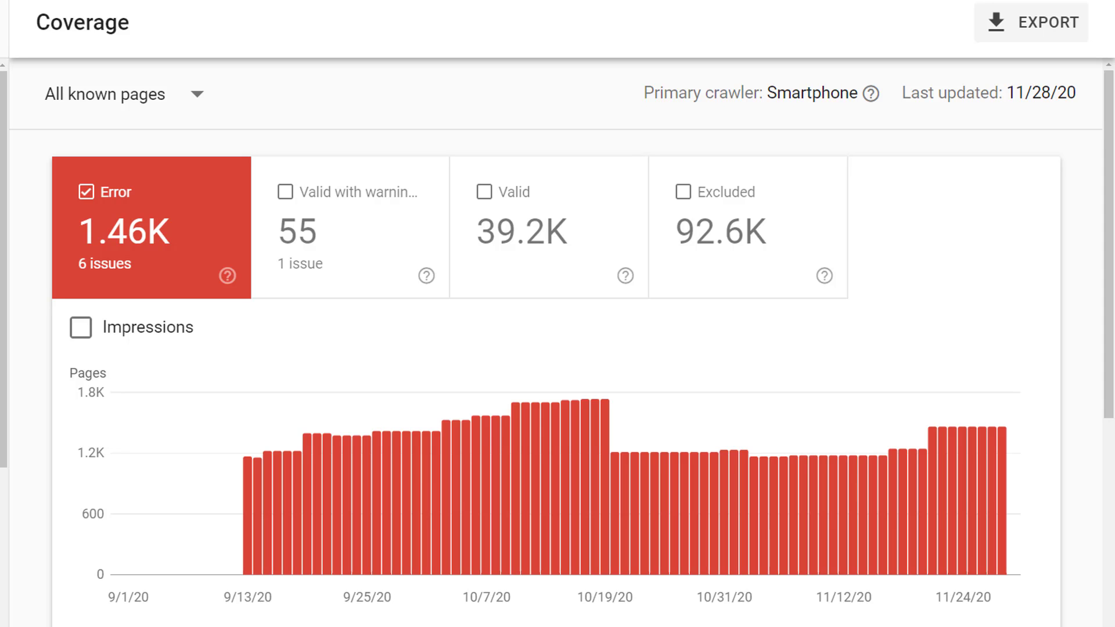
scroll(558, 349, down, 6)
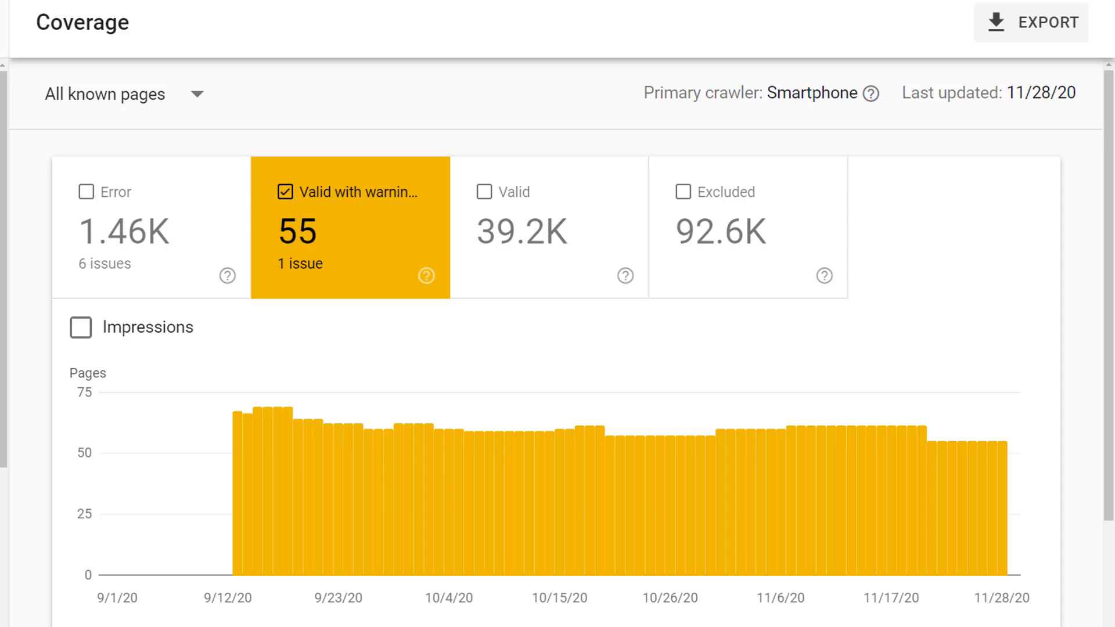
scroll(558, 349, down, 3)
scroll(558, 349, down, 3)
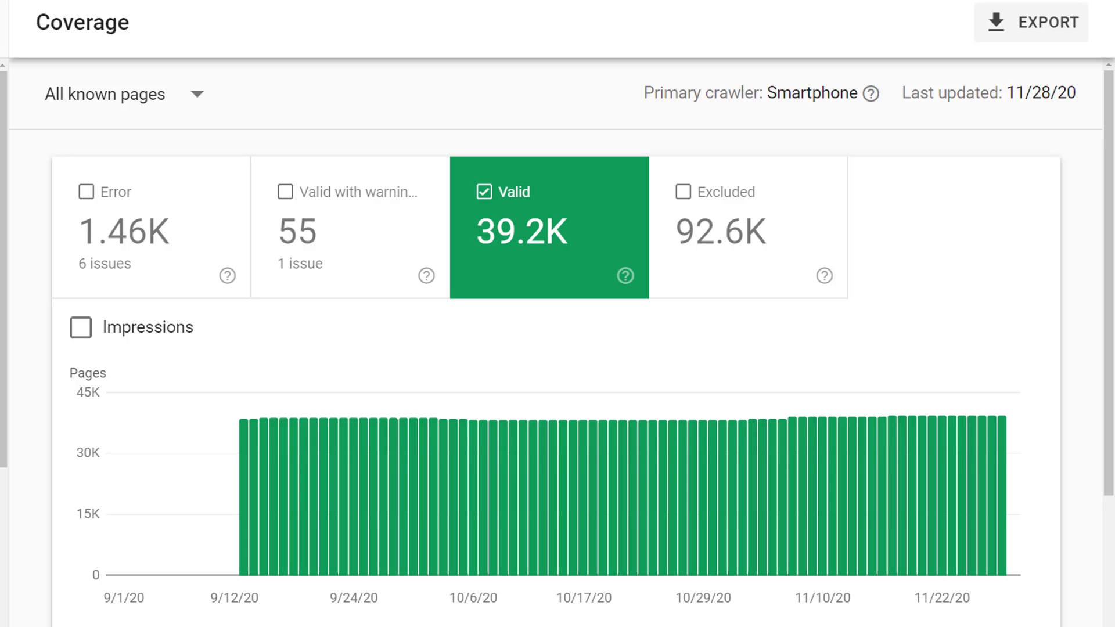
scroll(557, 349, down, 5)
scroll(558, 349, down, 3)
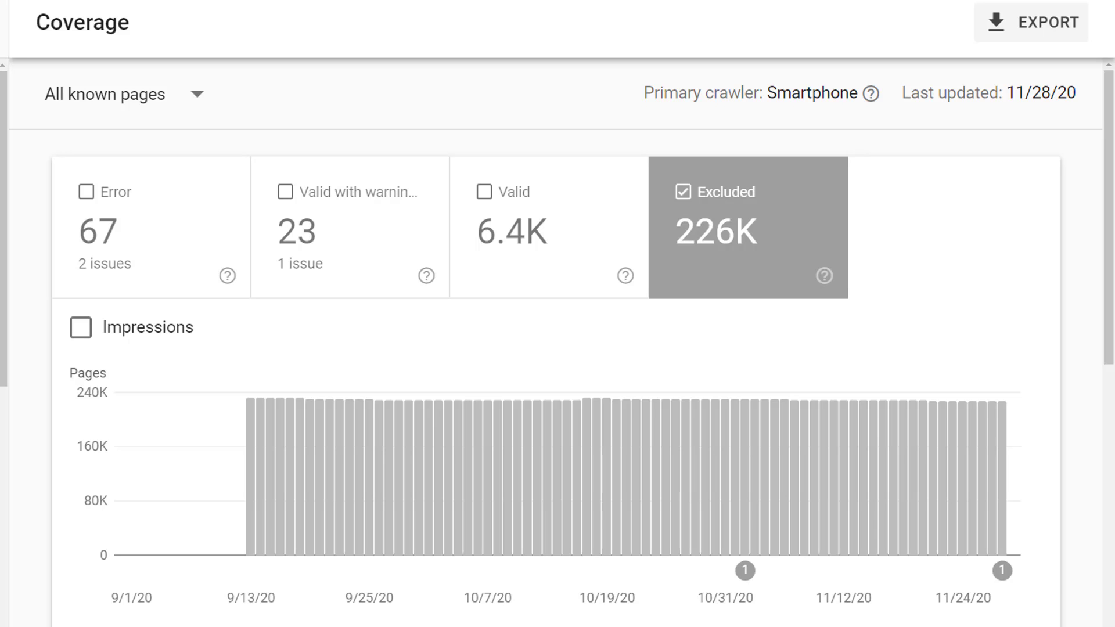
scroll(557, 349, down, 8)
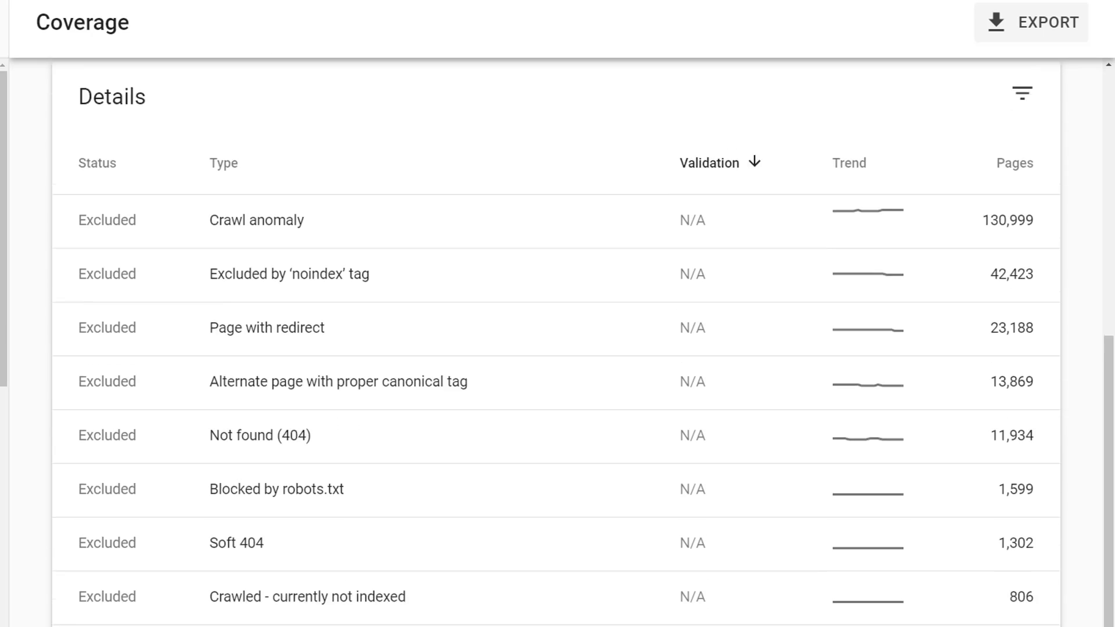
scroll(557, 348, down, 2)
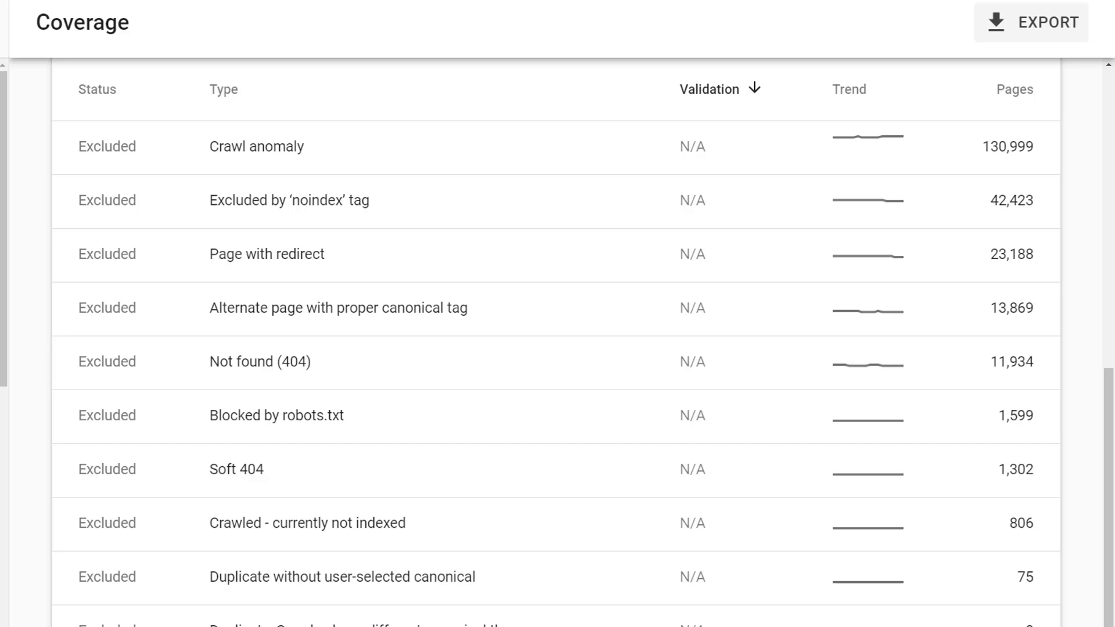
scroll(557, 348, down, 2)
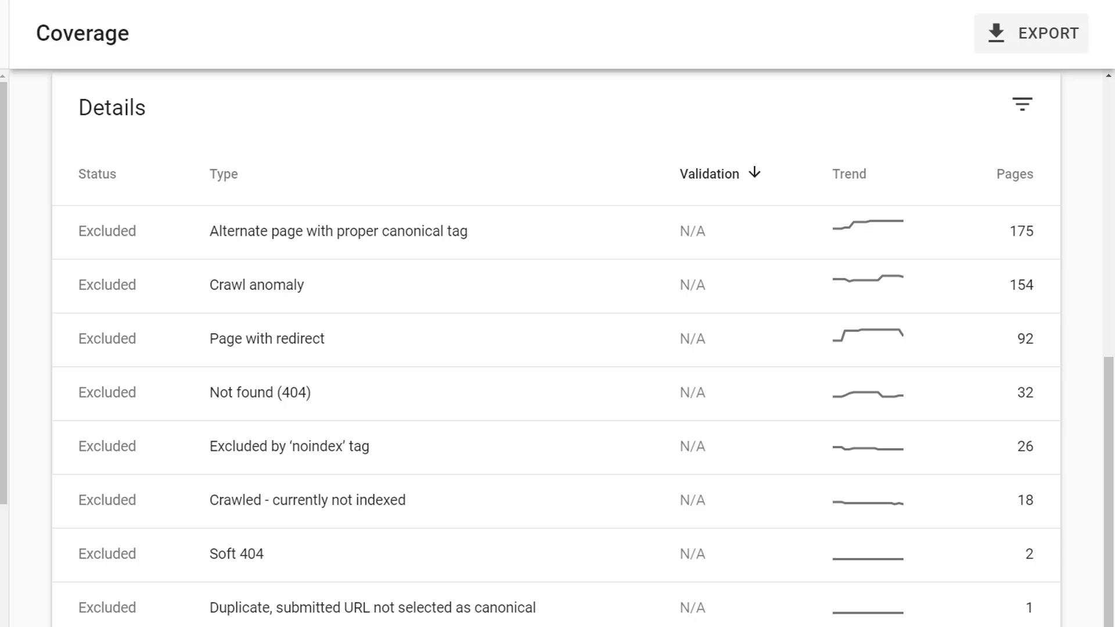
- View the Crawl anomaly detail page with its 154 affected pages and example URLs
click(257, 285)
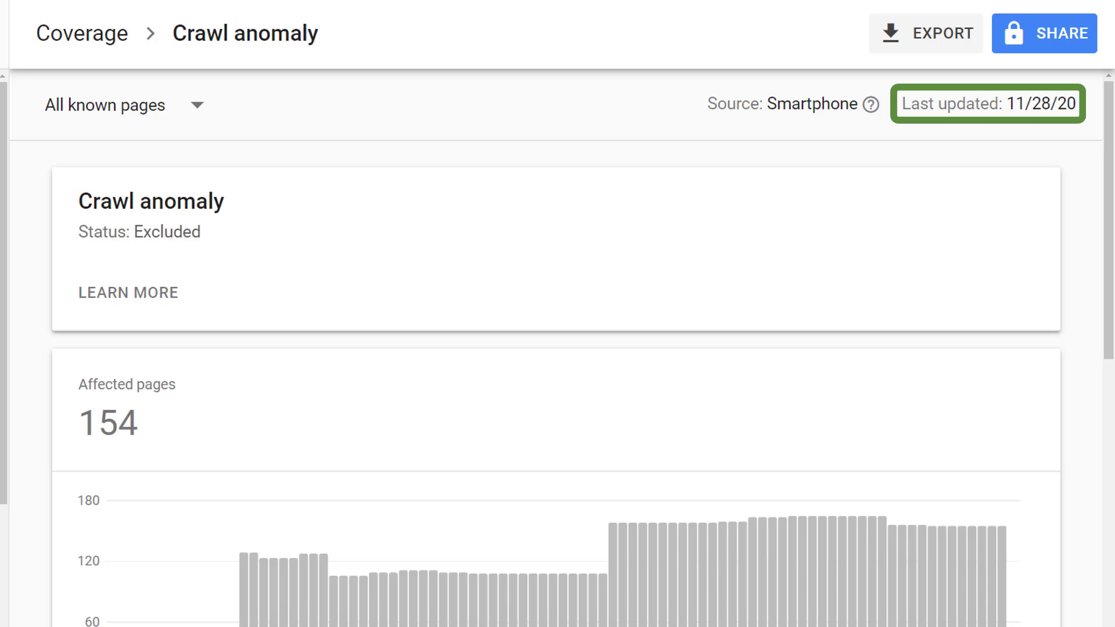
scroll(558, 349, down, 1)
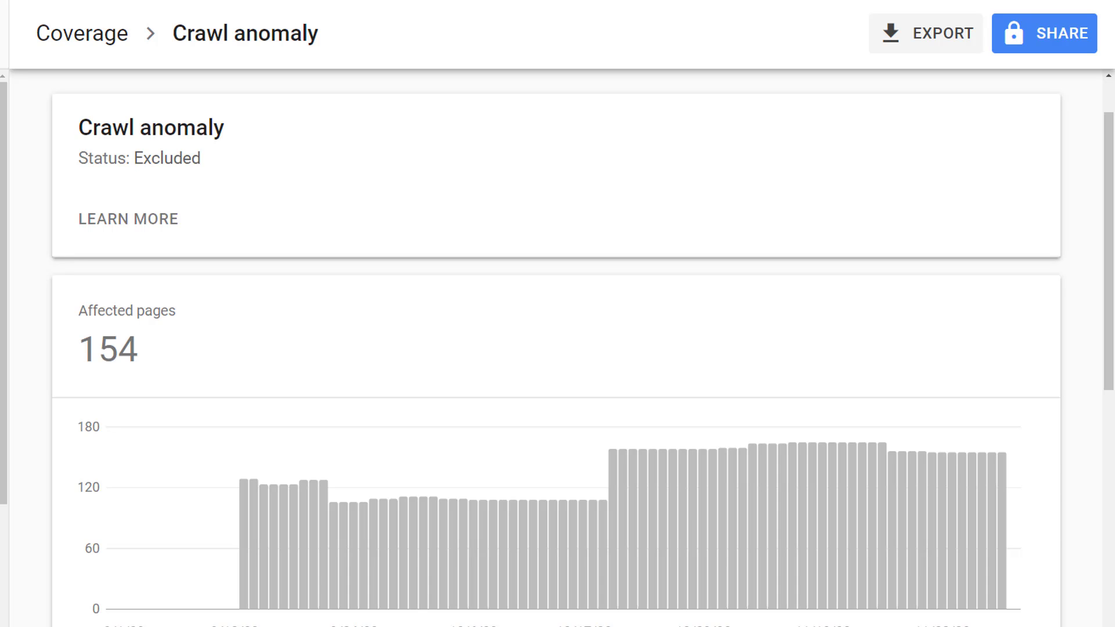
scroll(558, 349, down, 3)
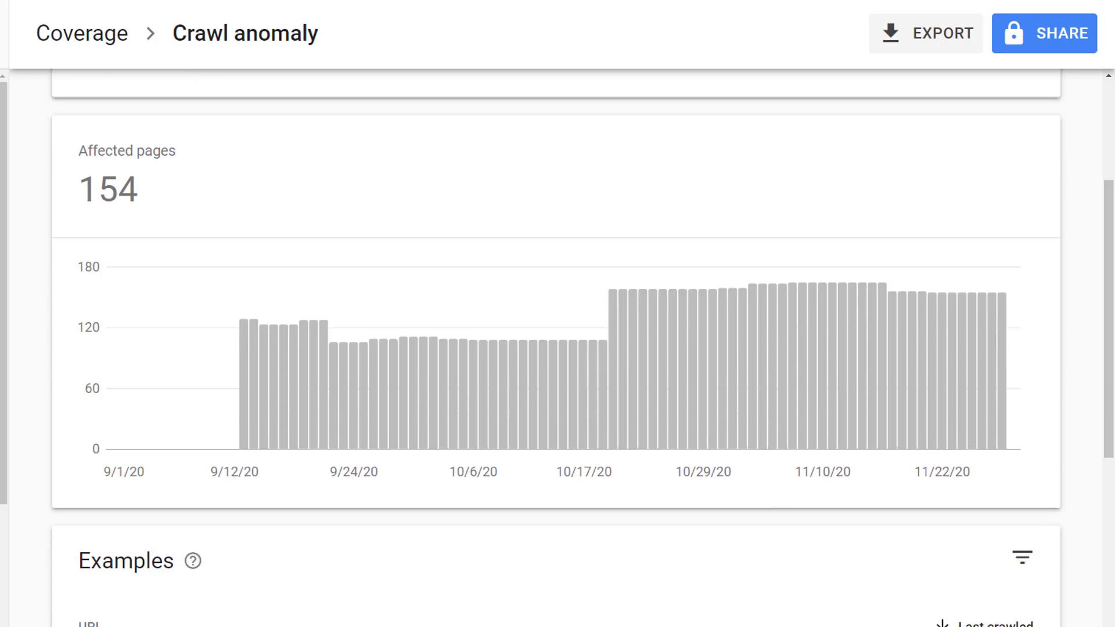
scroll(558, 349, down, 3)
scroll(558, 349, down, 2)
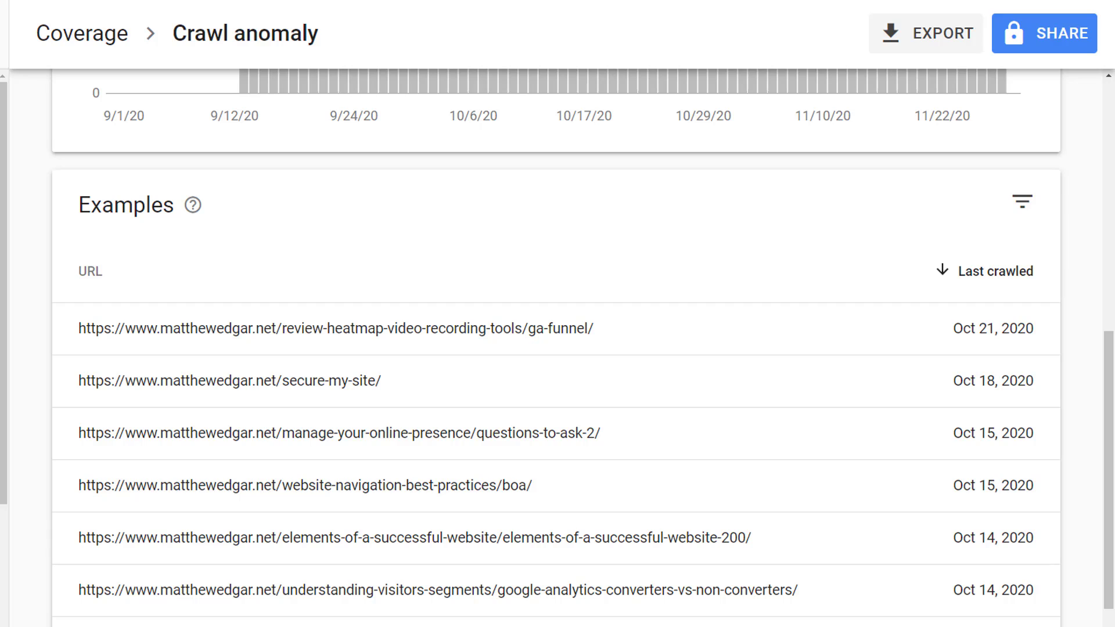